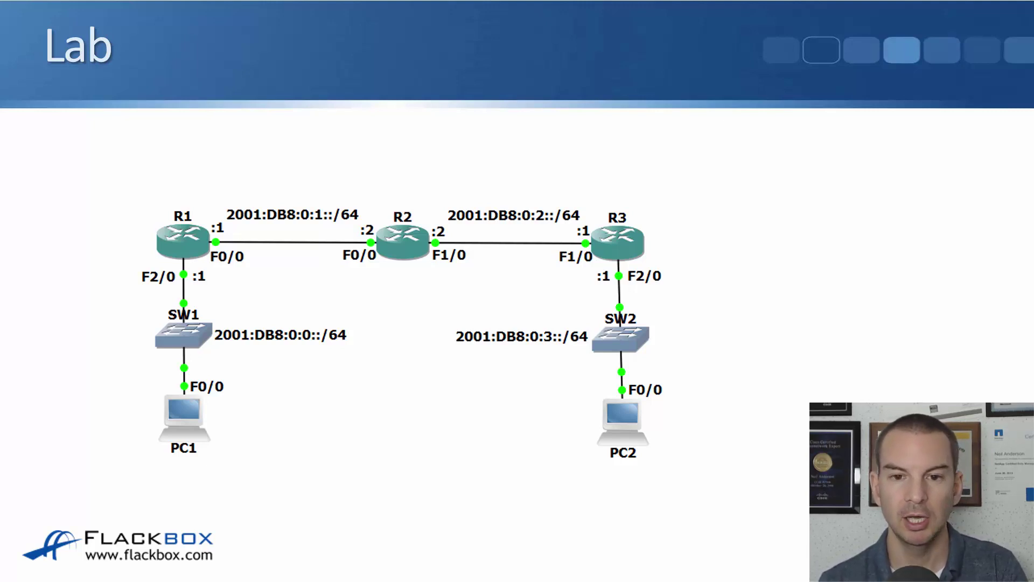
- On R1's console, enter global configuration mode and turn on ipv6 unicast-routing
key(alt+Tab)
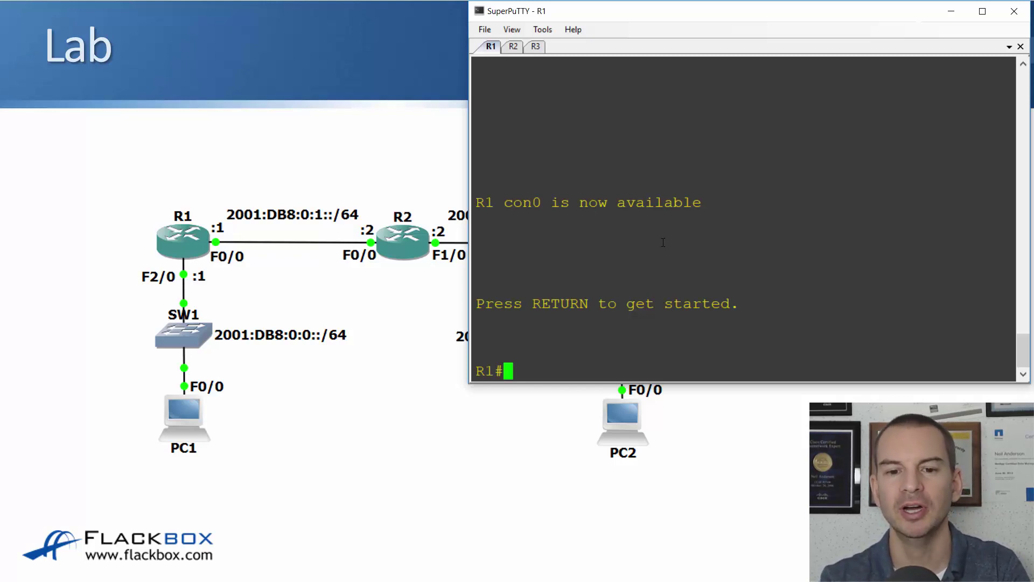
text(config t)
key(Return)
text(ipv)
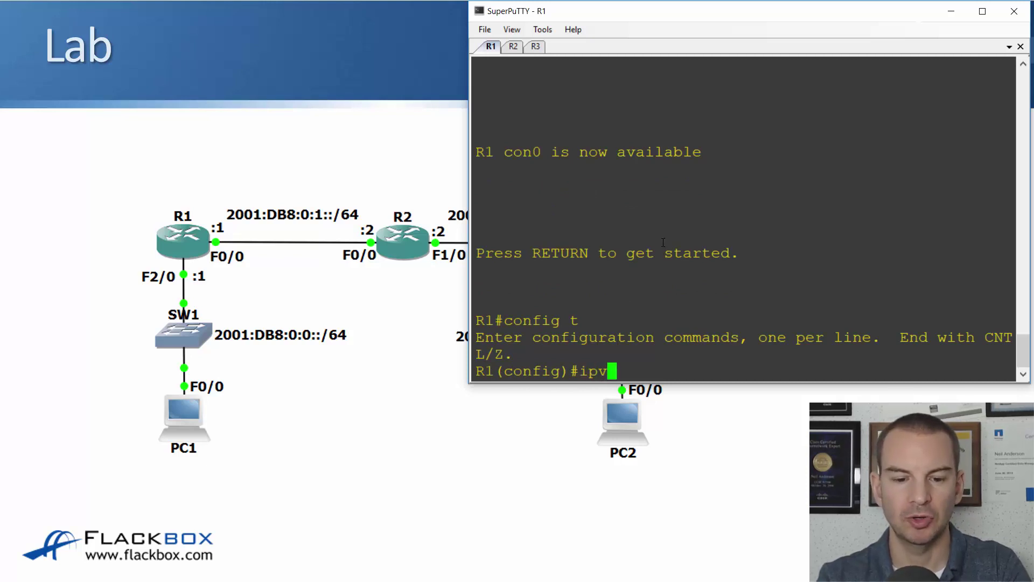
text(6 unic)
key(Tab)
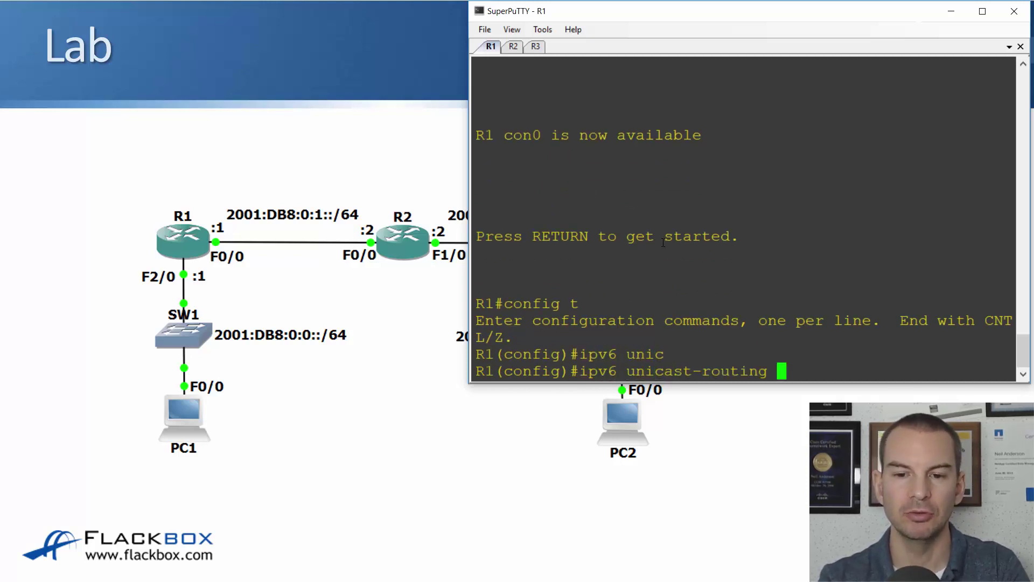
key(Return)
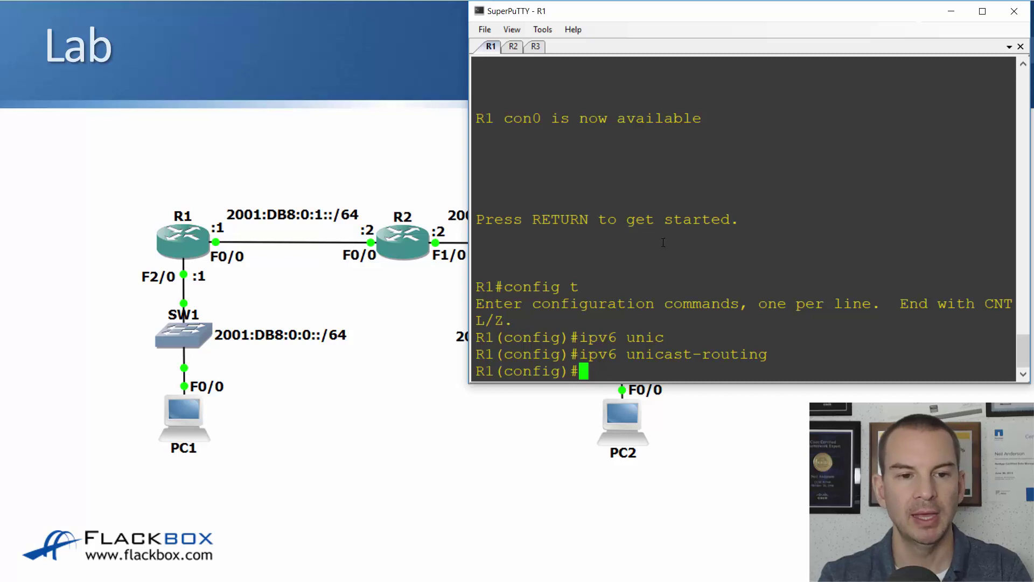
- Assign 2001:db8:0:0::1/64 to R1's FastEthernet2/0 and enable it with no shutdown
text(int f2/0)
key(Return)
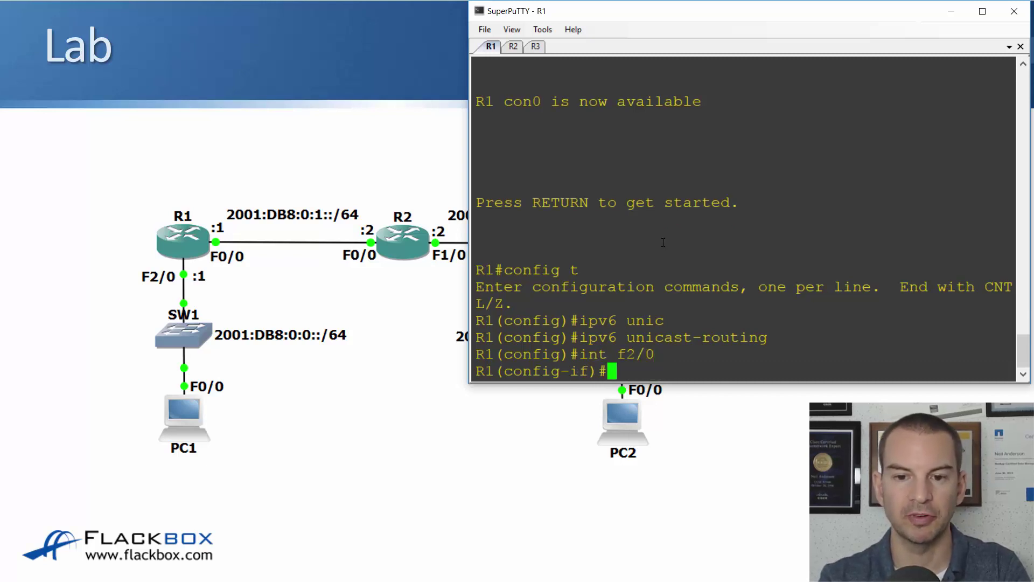
text(ip)
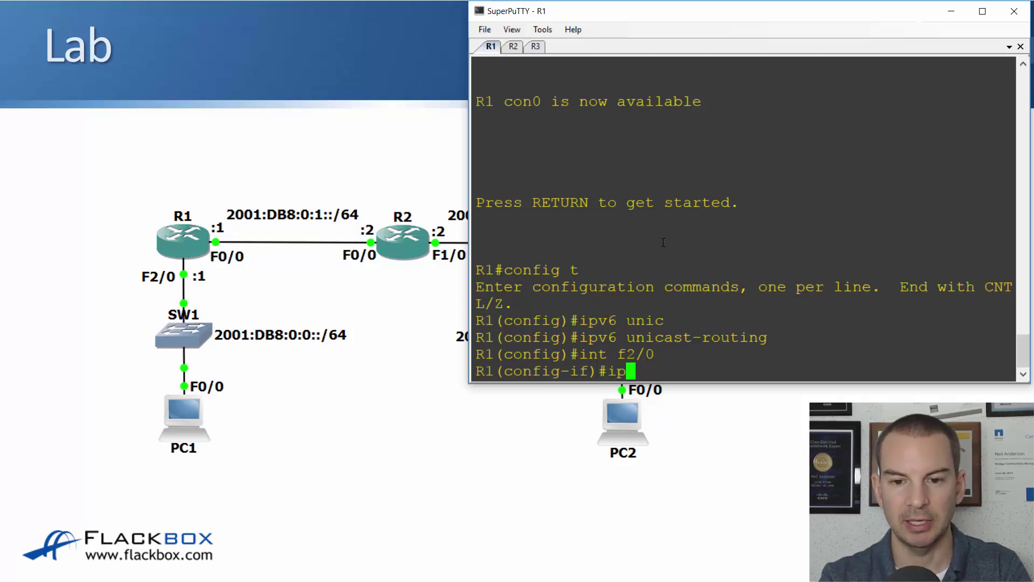
text(v6 addr)
key(Tab)
text(2001:db8)
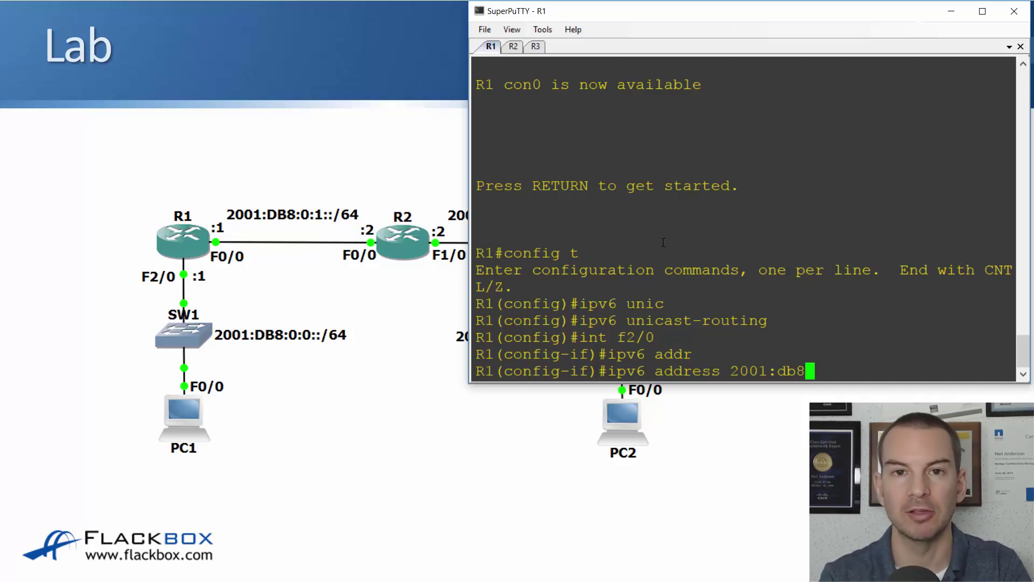
text(:)
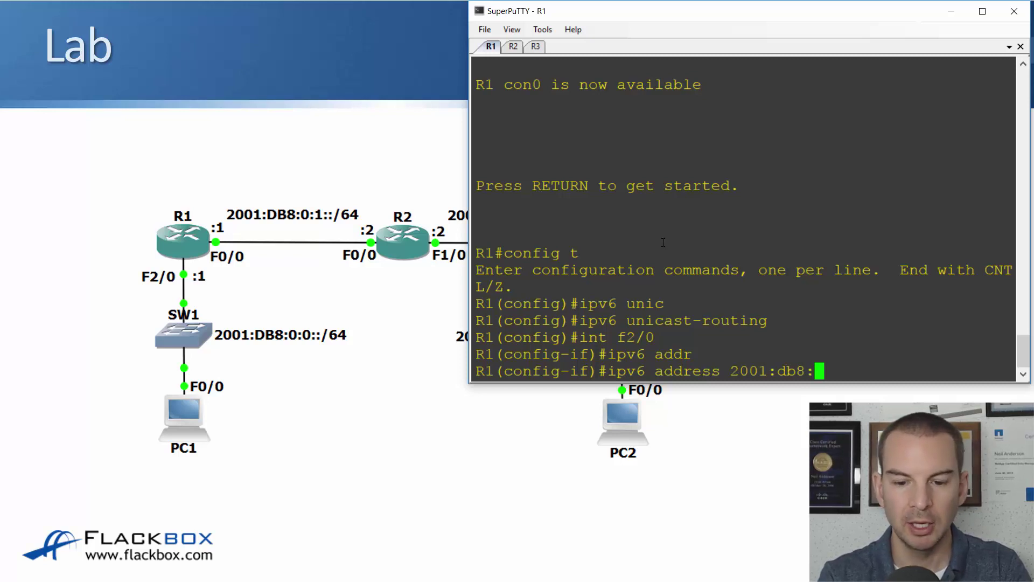
text(0:0)
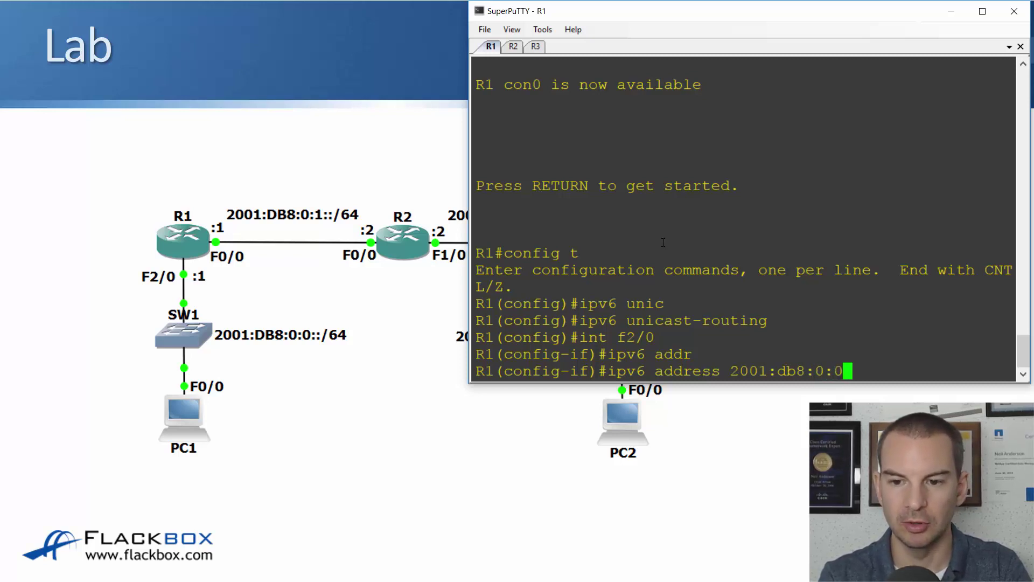
text(::1/)
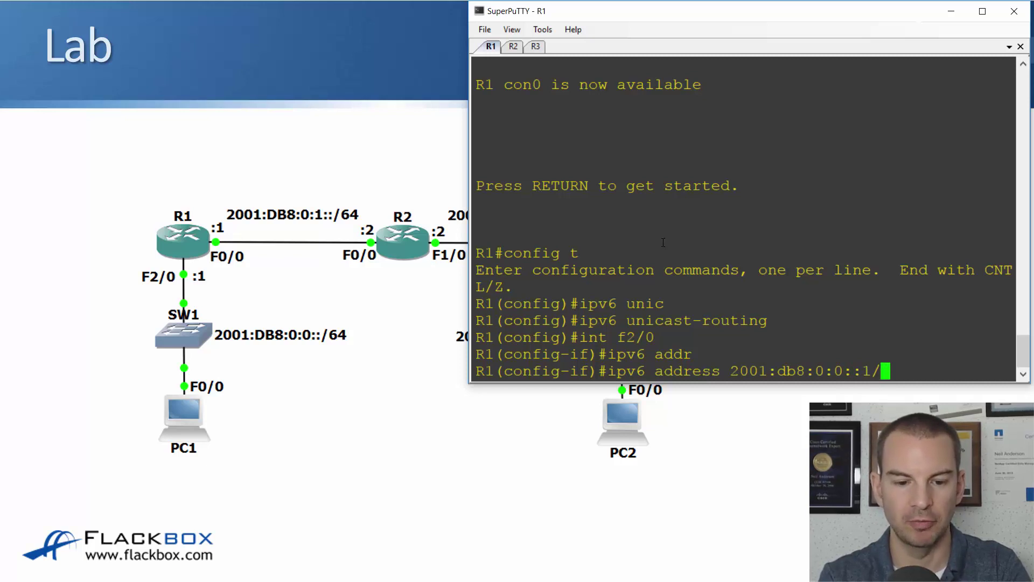
text(64)
key(Return)
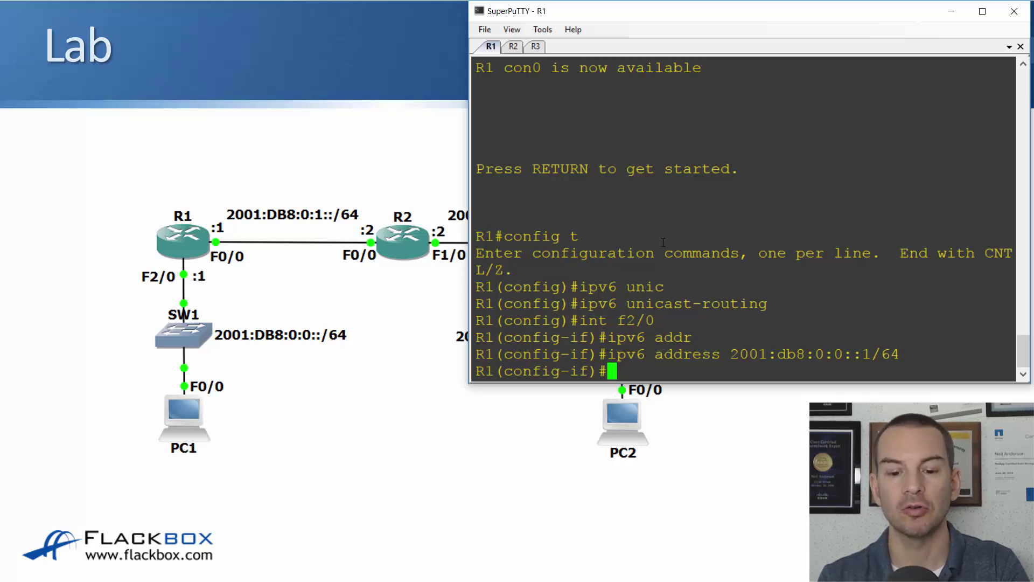
text(no shutdo)
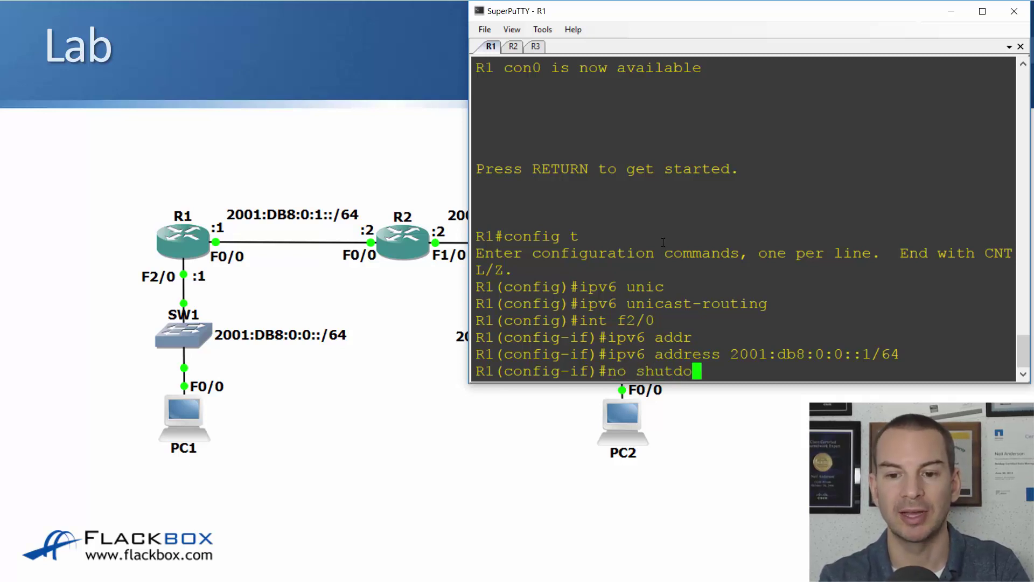
text(wn)
key(Return)
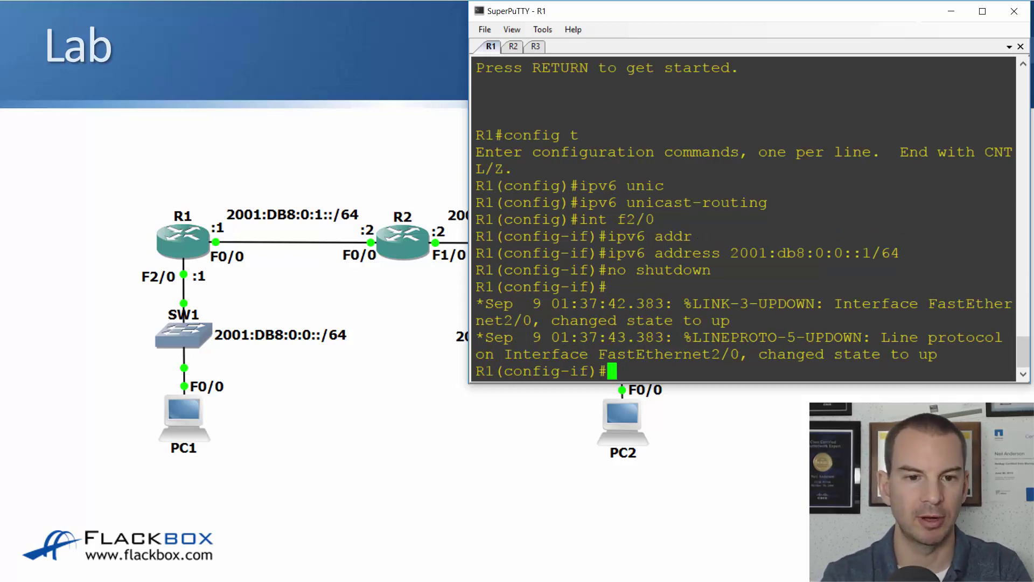
- Address R1's F0/0 as 2001:db8:0:1::1/64, apply no shut, then exit with end
text(int )
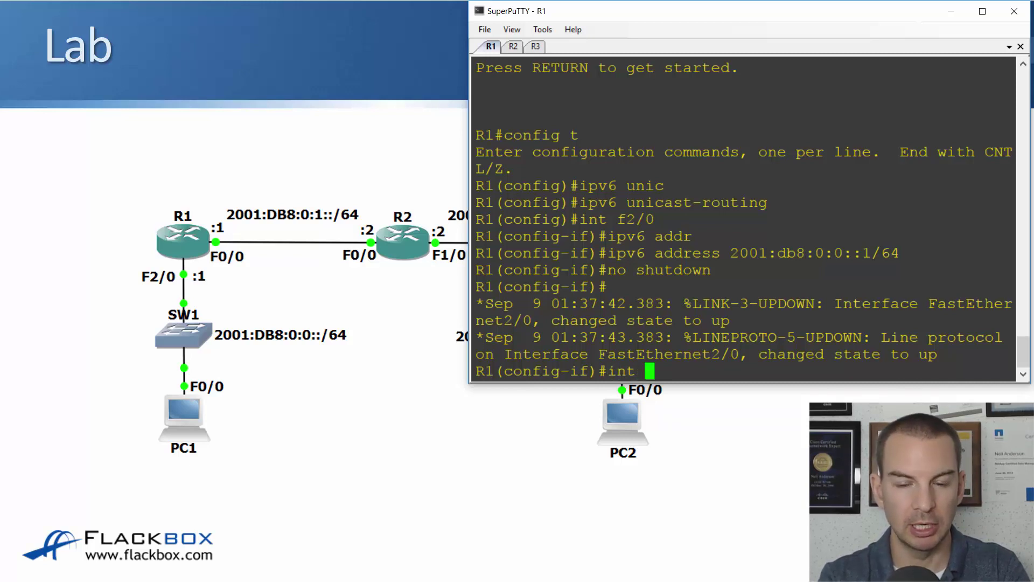
text(f)
text(0/0)
key(Return)
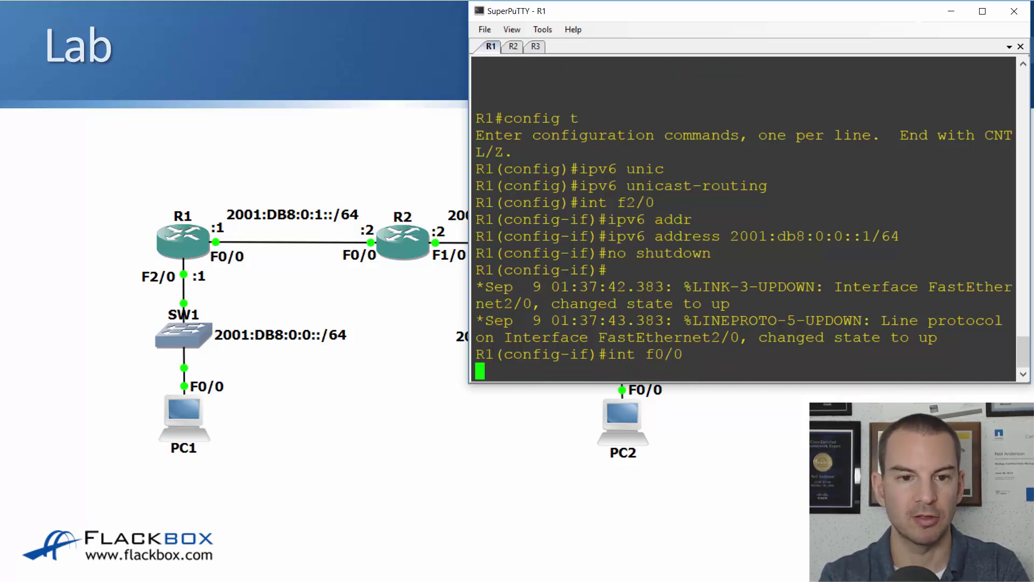
text(ipv)
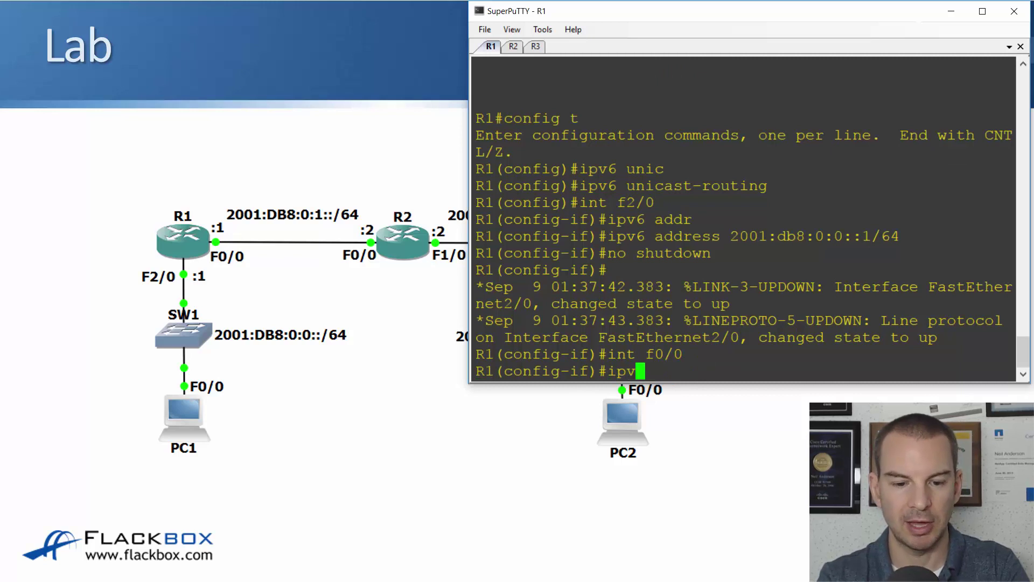
text(6 add )
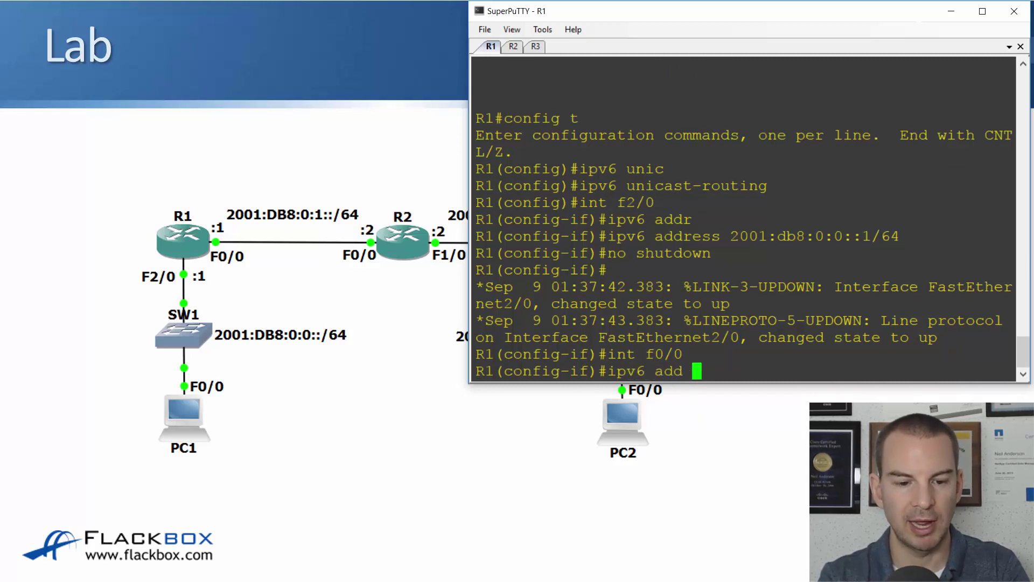
text(2001:db8:)
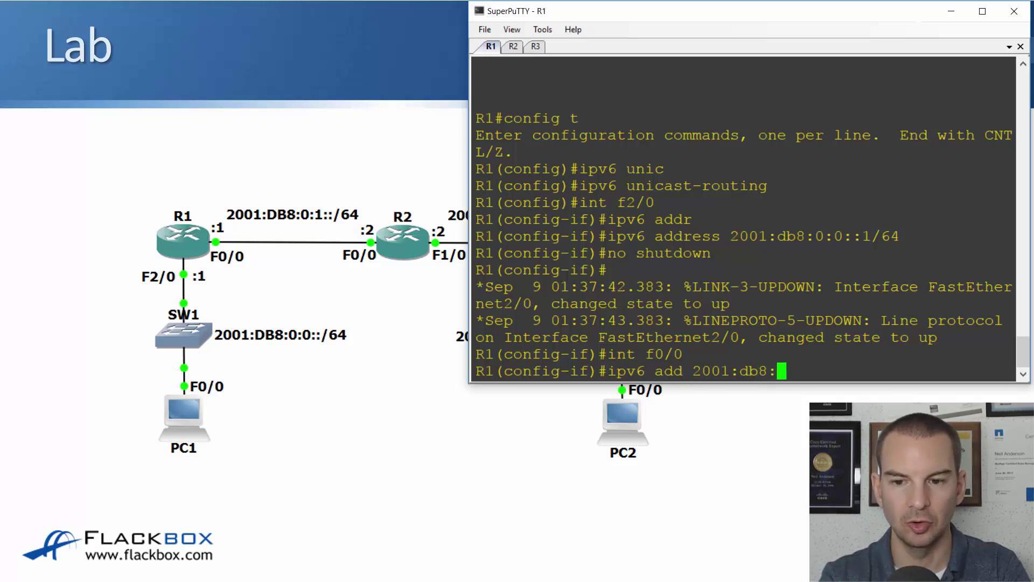
text(0:)
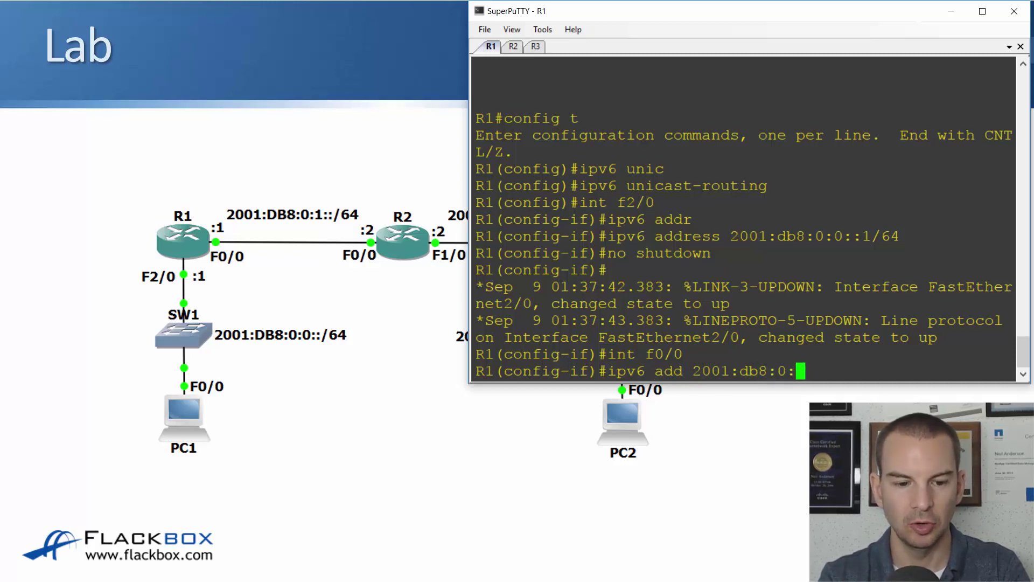
text(1::)
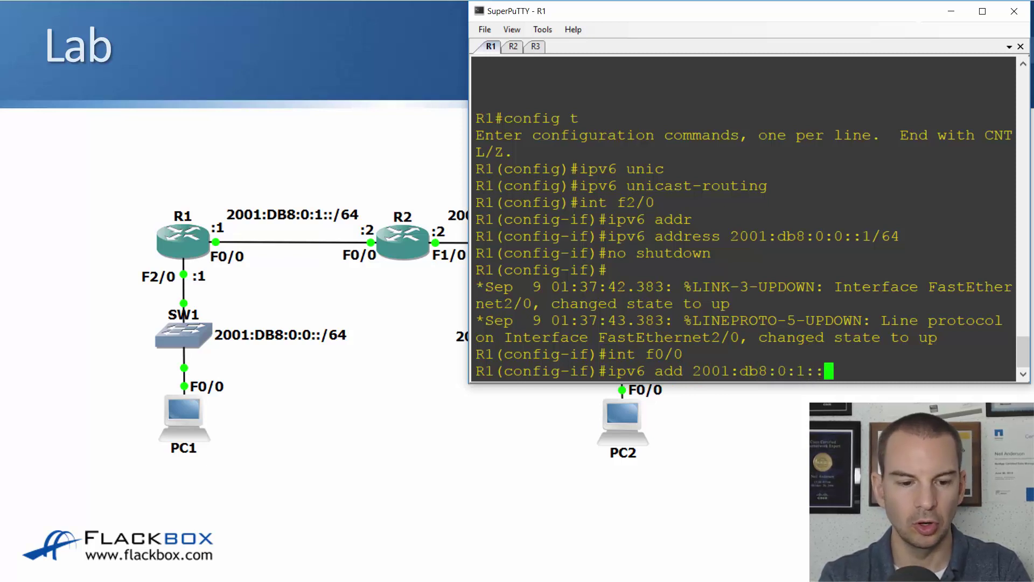
text(1/)
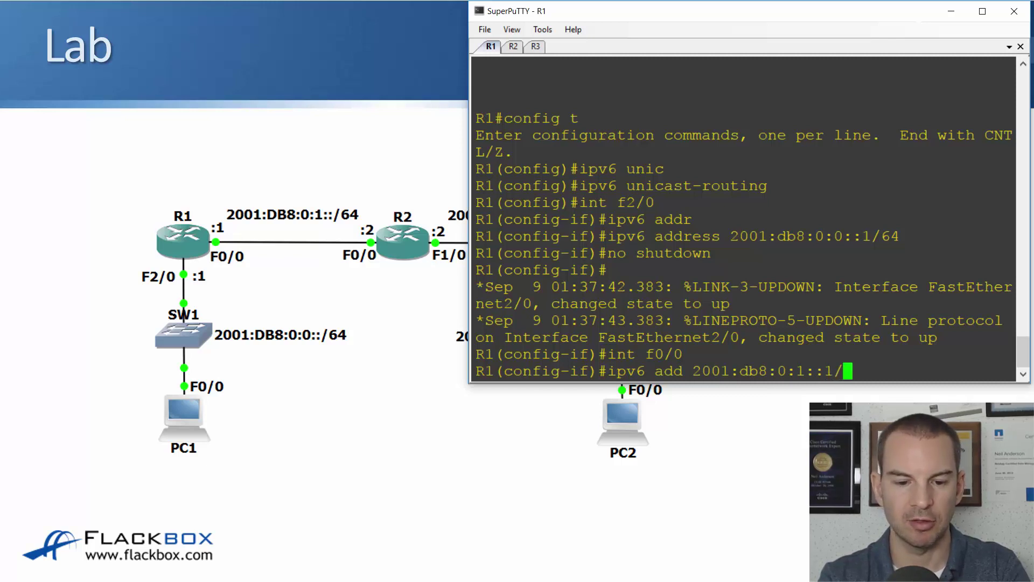
text(64)
key(Return)
text(nfig-if)#n)
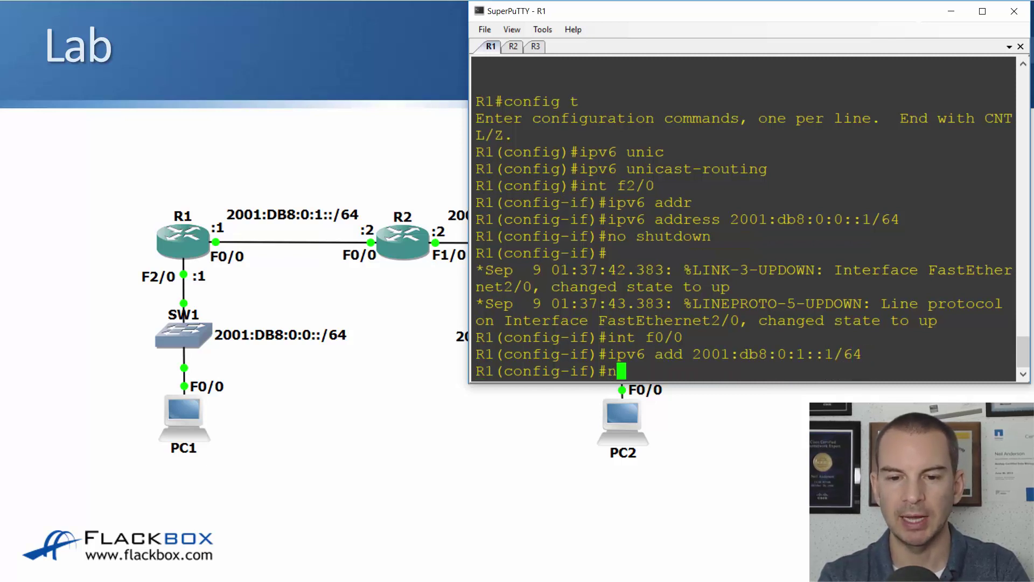
text(o shut)
key(Return)
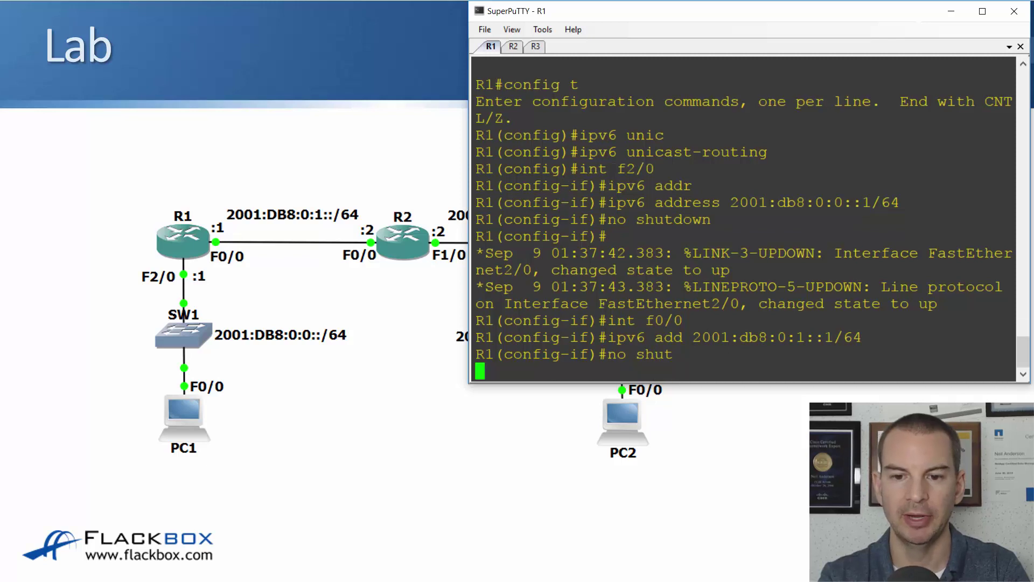
text(end)
key(Return)
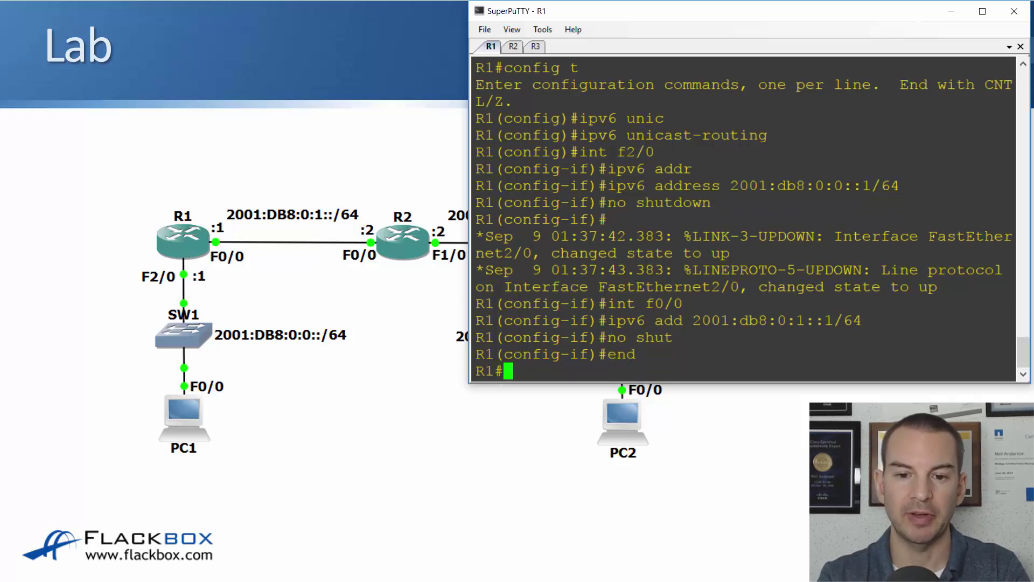
text(sh ipv)
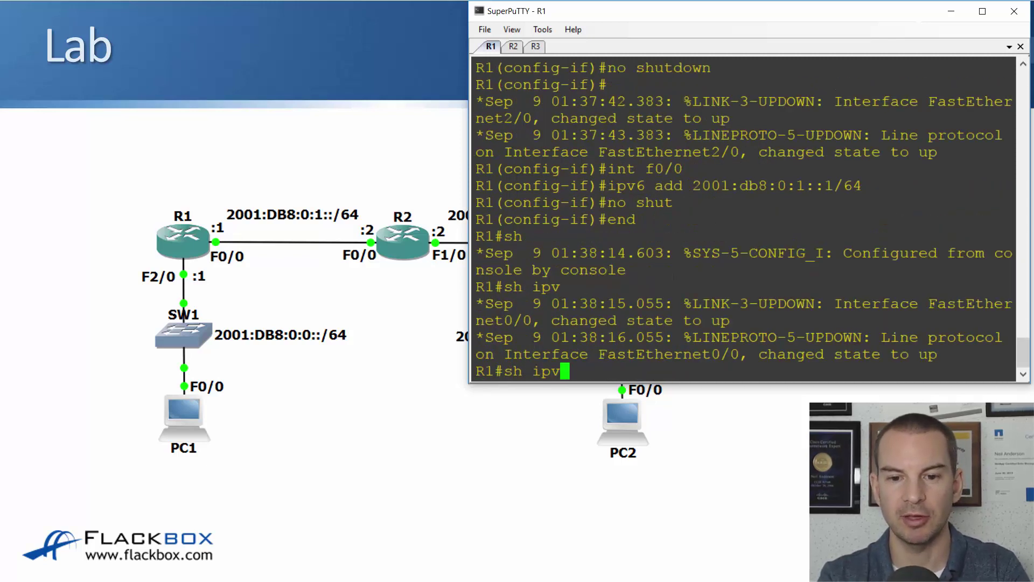
text(6 int brief)
key(Return)
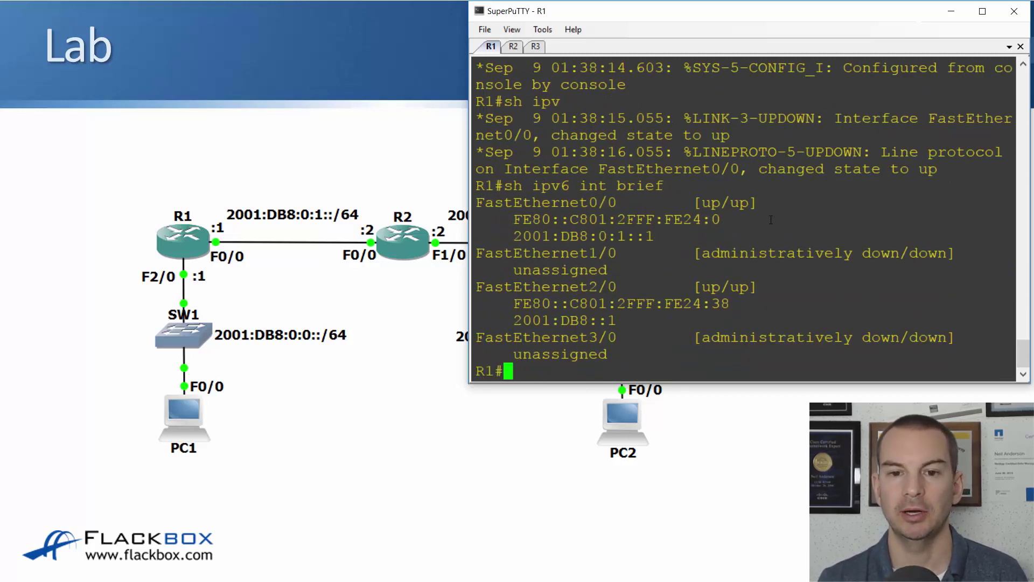
drag(654, 236, 523, 238)
drag(622, 203, 476, 202)
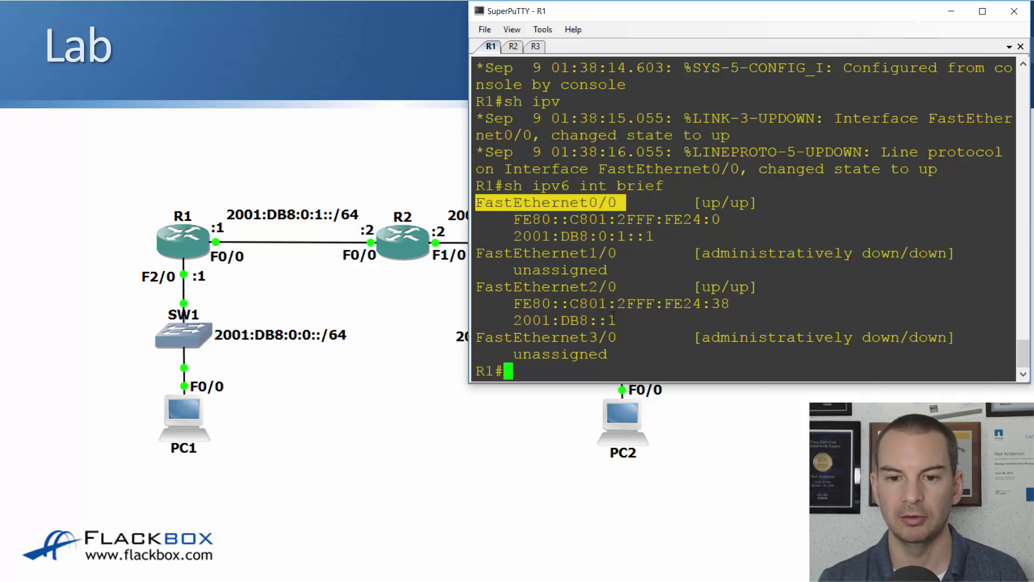
drag(620, 320, 520, 324)
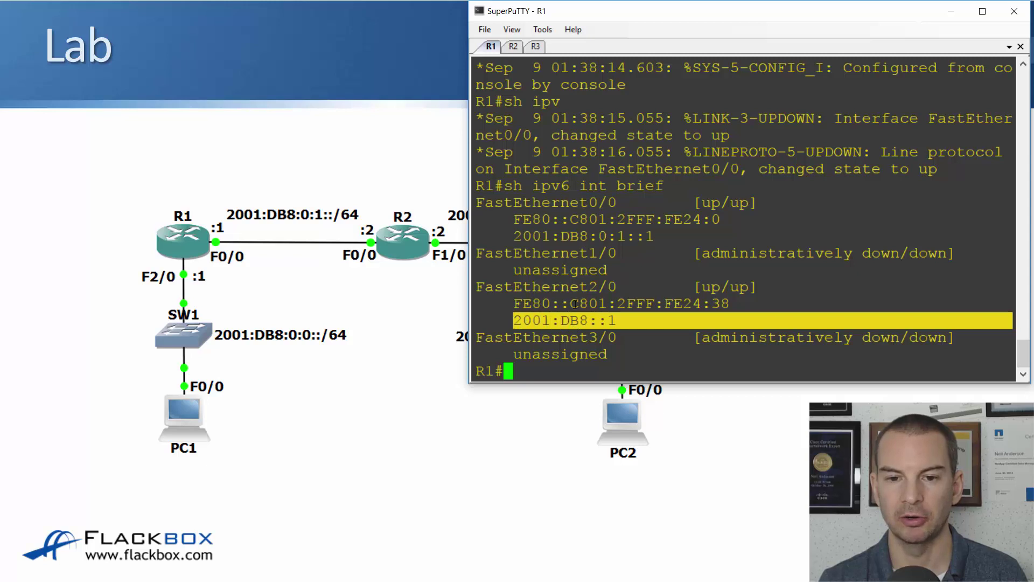
drag(616, 288, 484, 286)
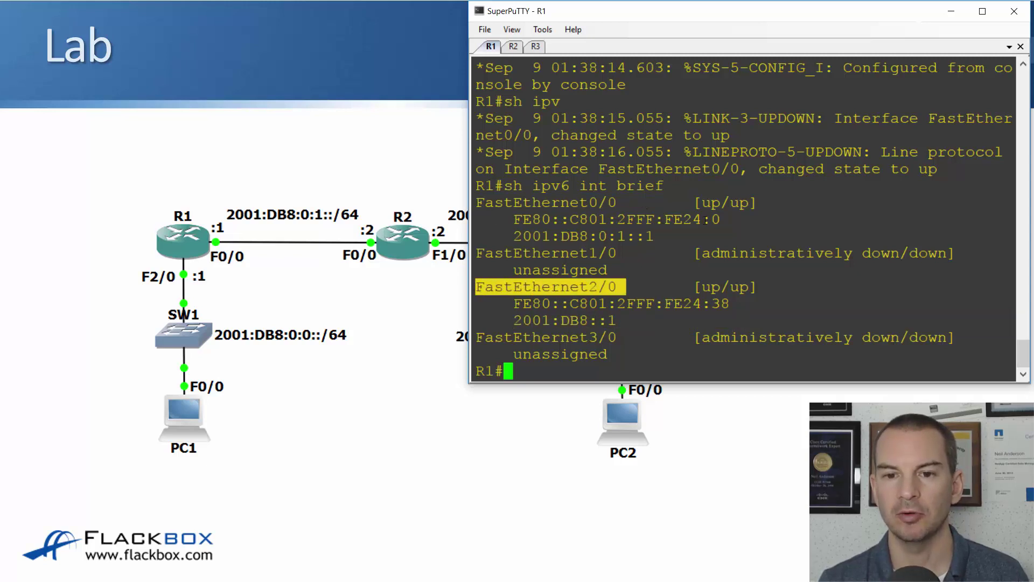
drag(722, 218, 517, 225)
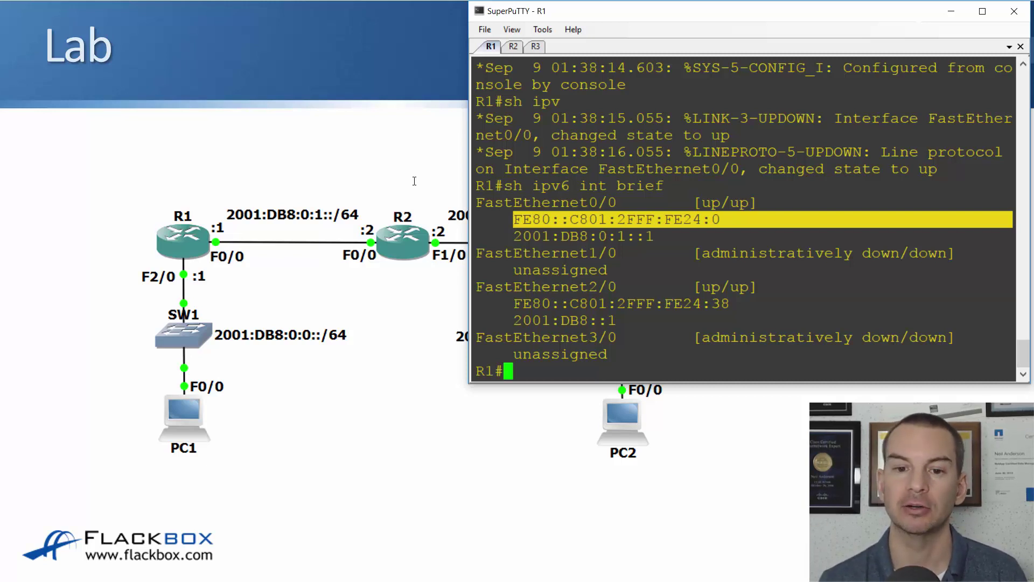
- On R2's console, enter global configuration mode and enable ipv6 unicast-routing
click(513, 46)
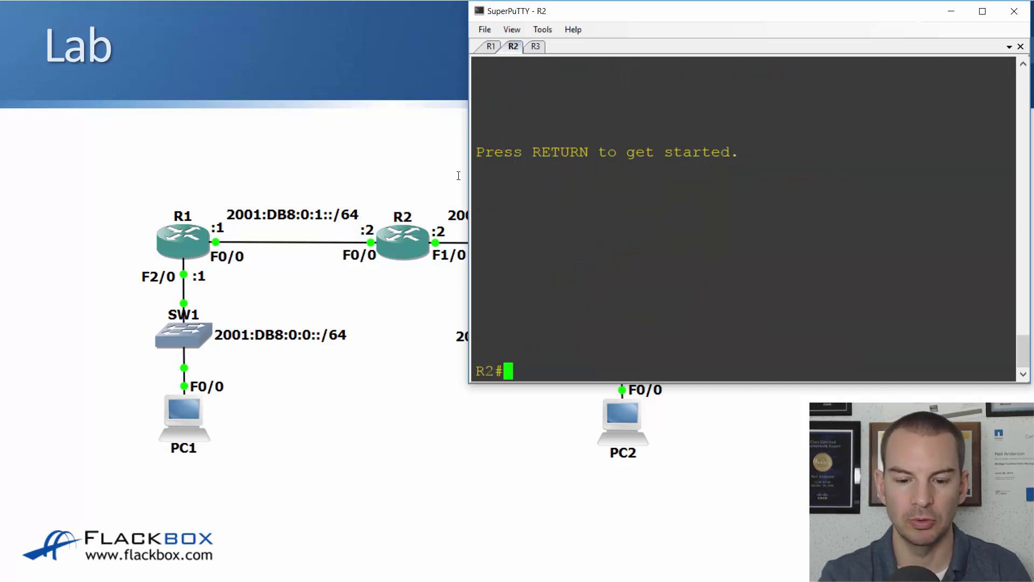
text(config )
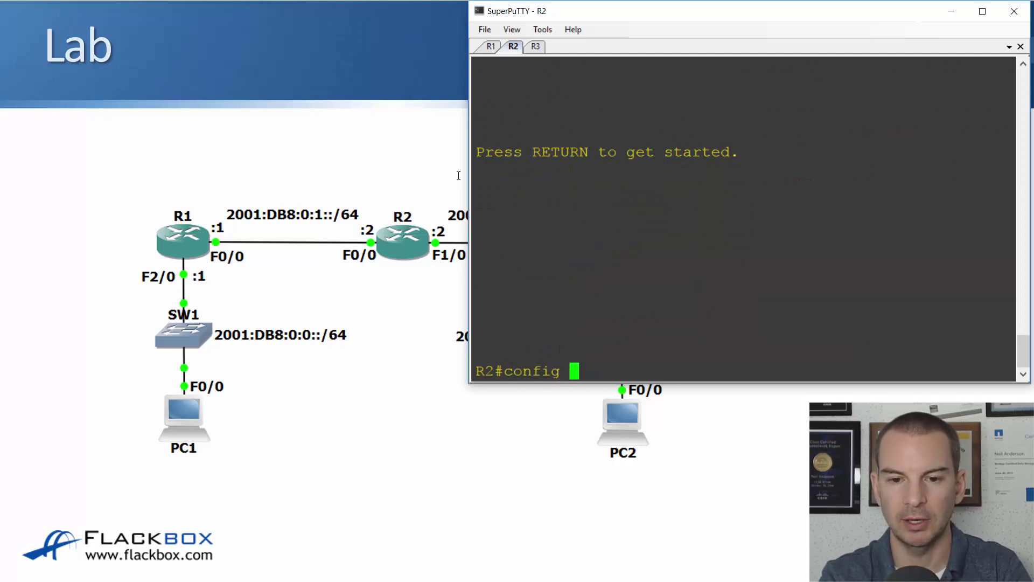
text(t)
key(Return)
text(ipv)
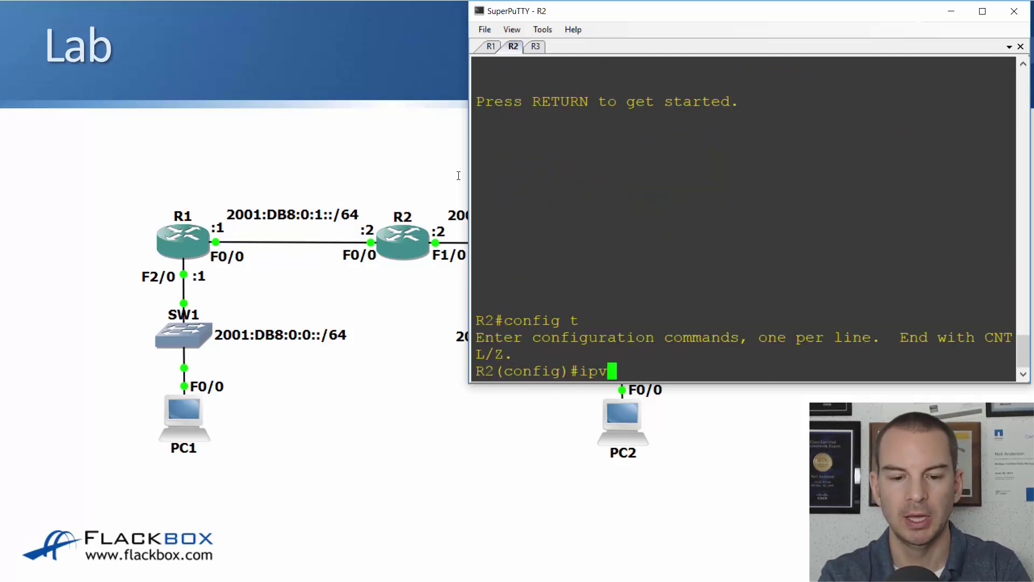
text(6 uni)
key(Tab)
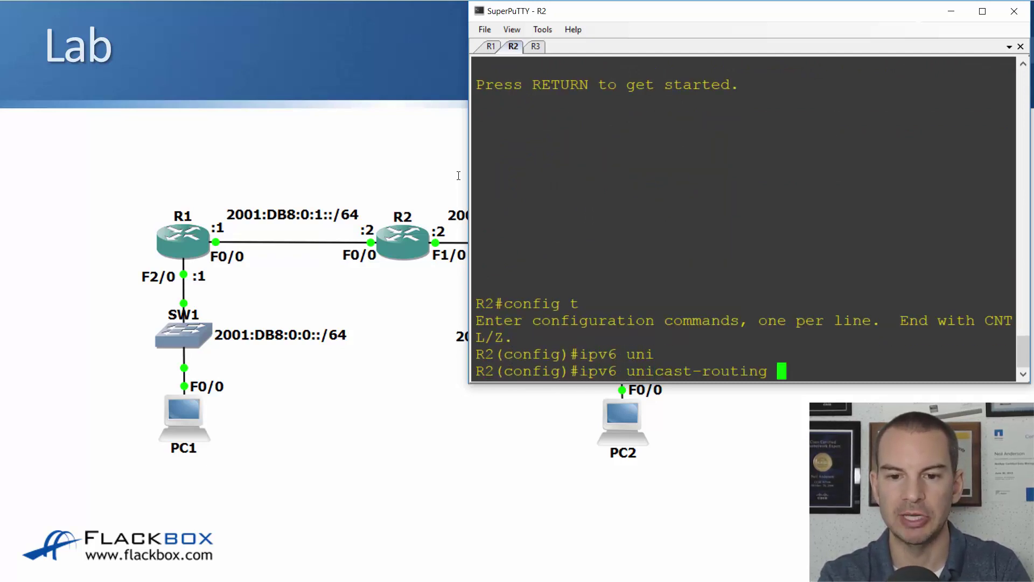
key(Return)
- Give R2's F0/0 the address 2001:db8:0:1:0:0:0:2/64, correcting the prefix, and bring it up
text(in)
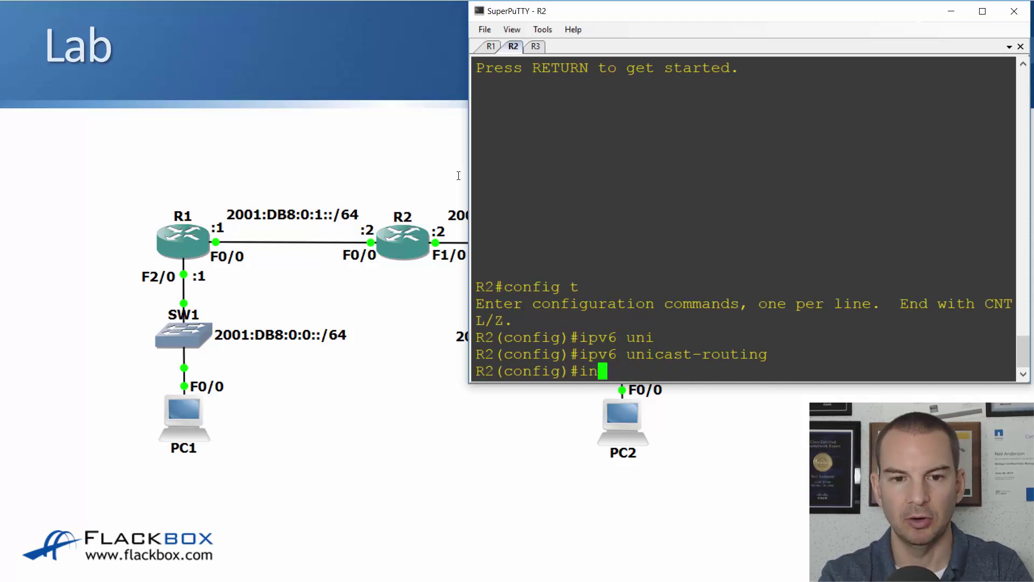
text(t f0/0)
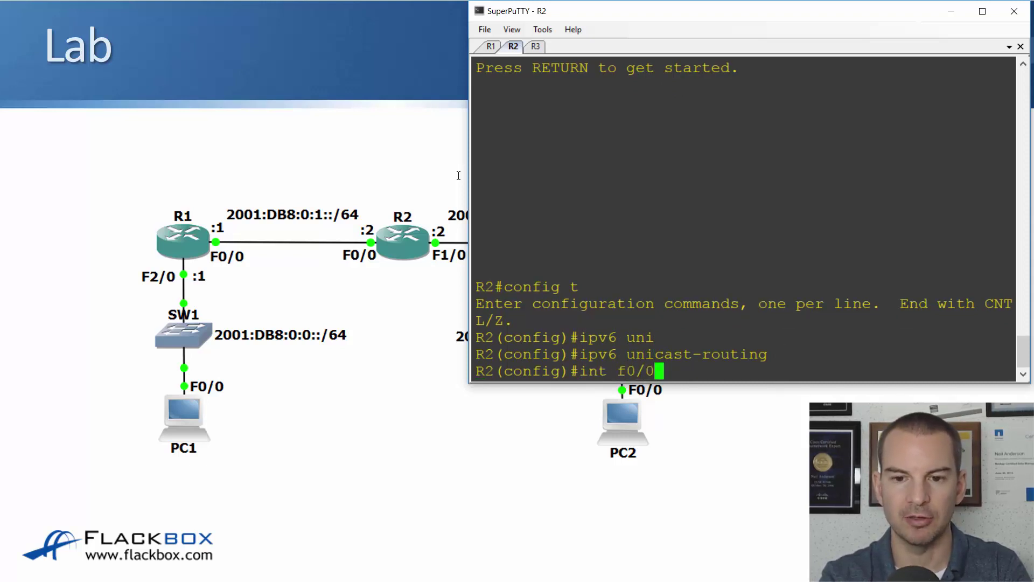
key(Return)
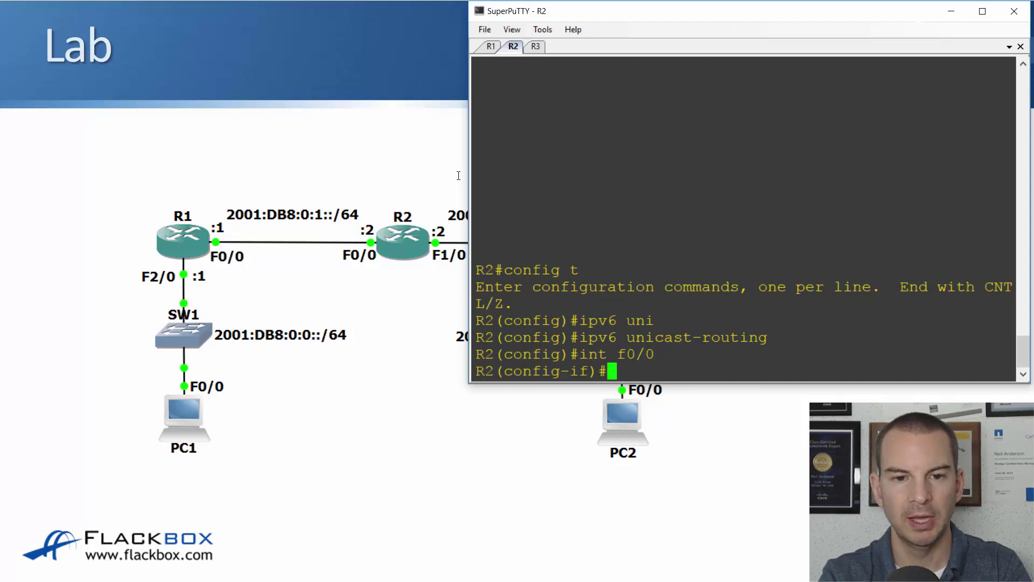
text(ipv6 add )
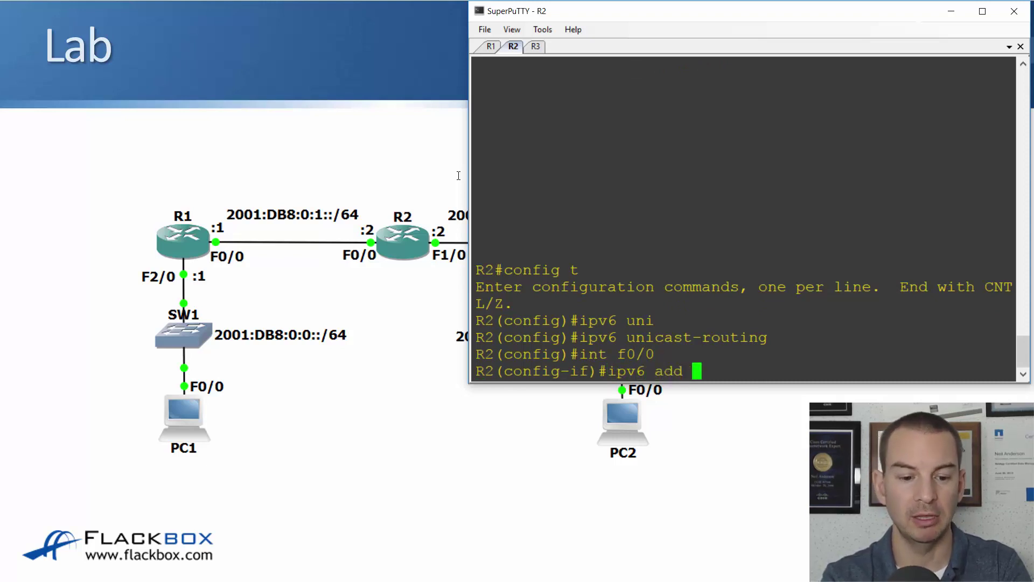
text(2)
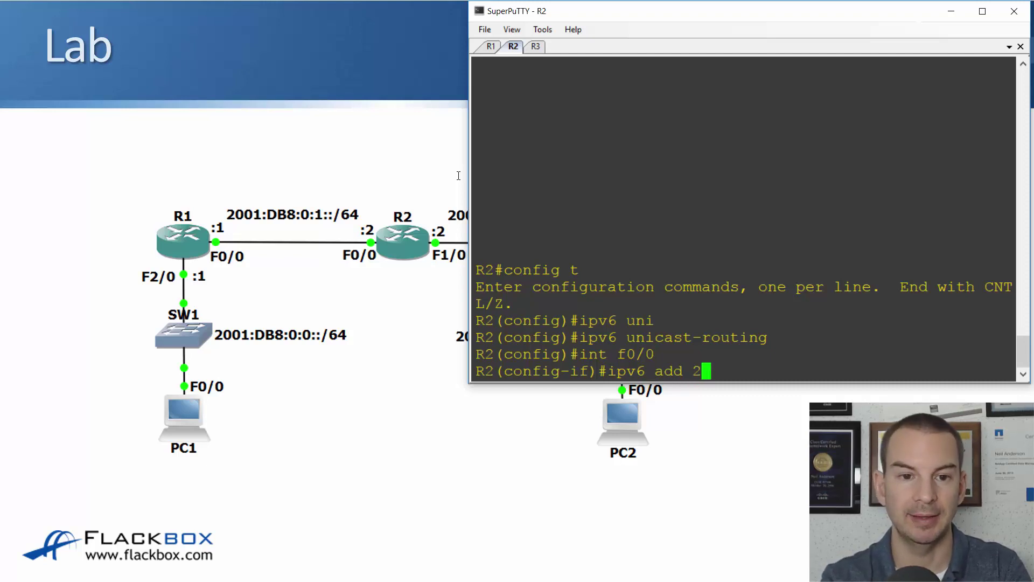
text(001:db8:)
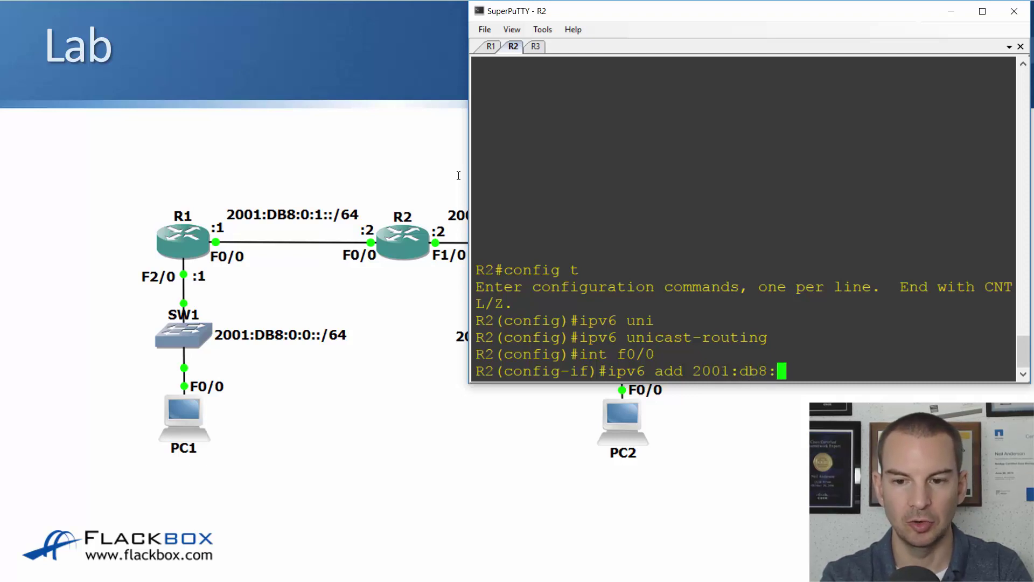
text(0:1)
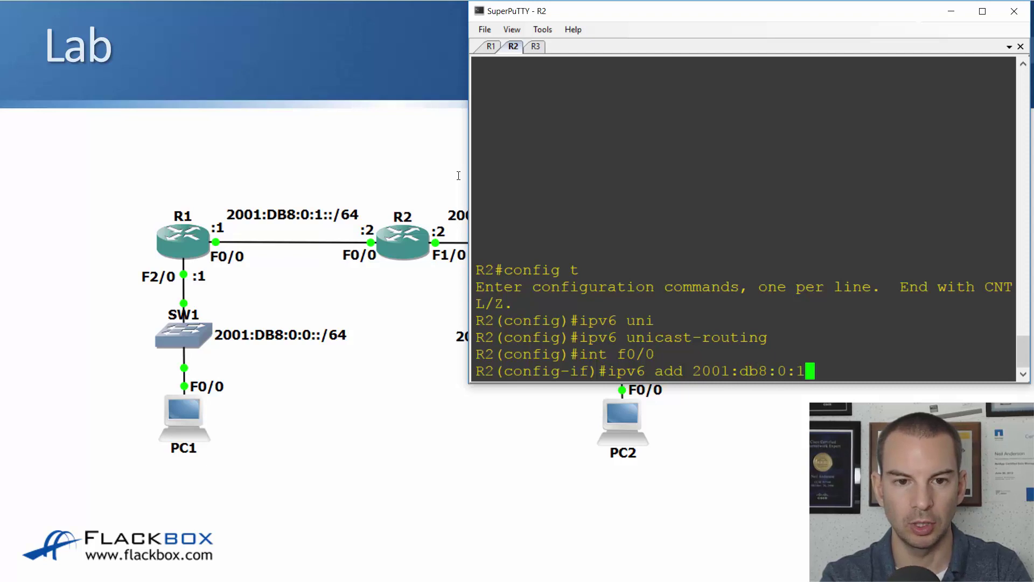
text(:0)
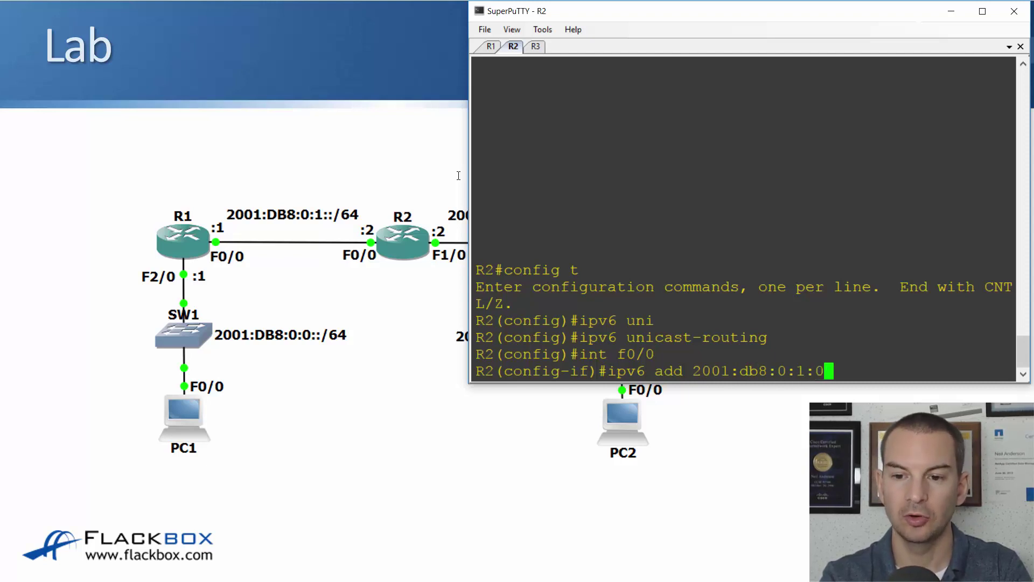
text(:0:0)
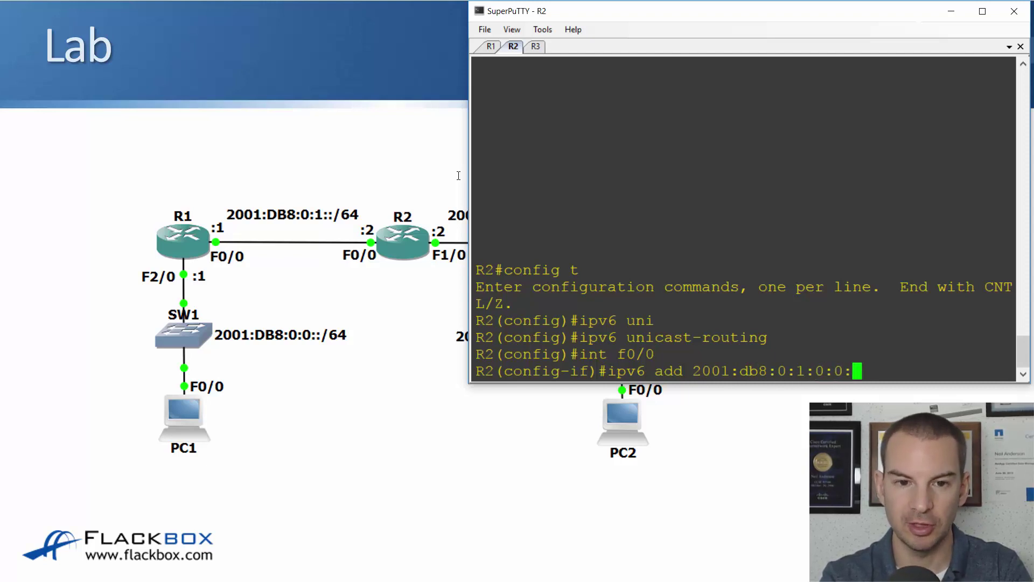
text(:2/65)
key(BackSpace)
text(4)
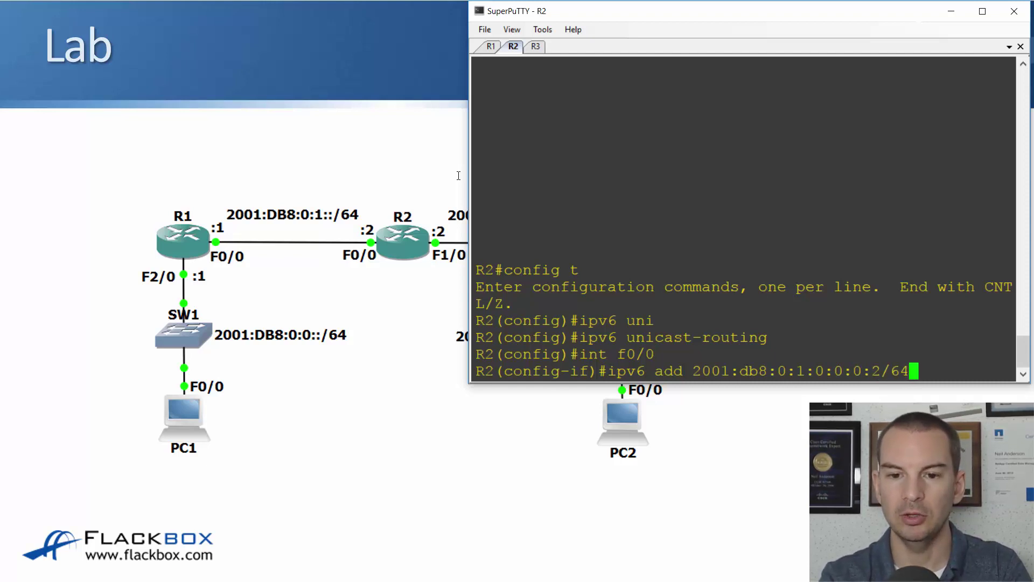
key(Return)
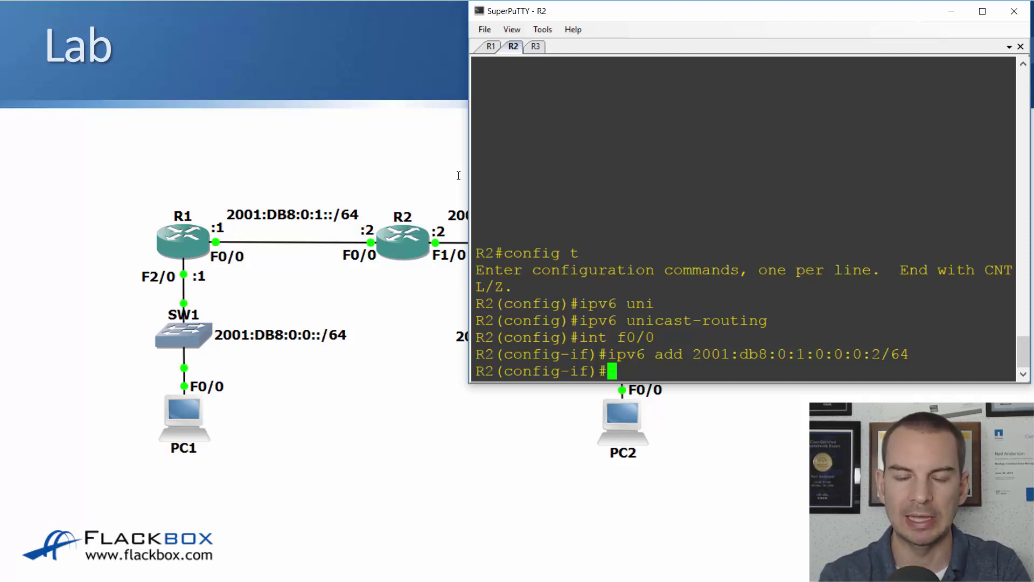
text(no shut)
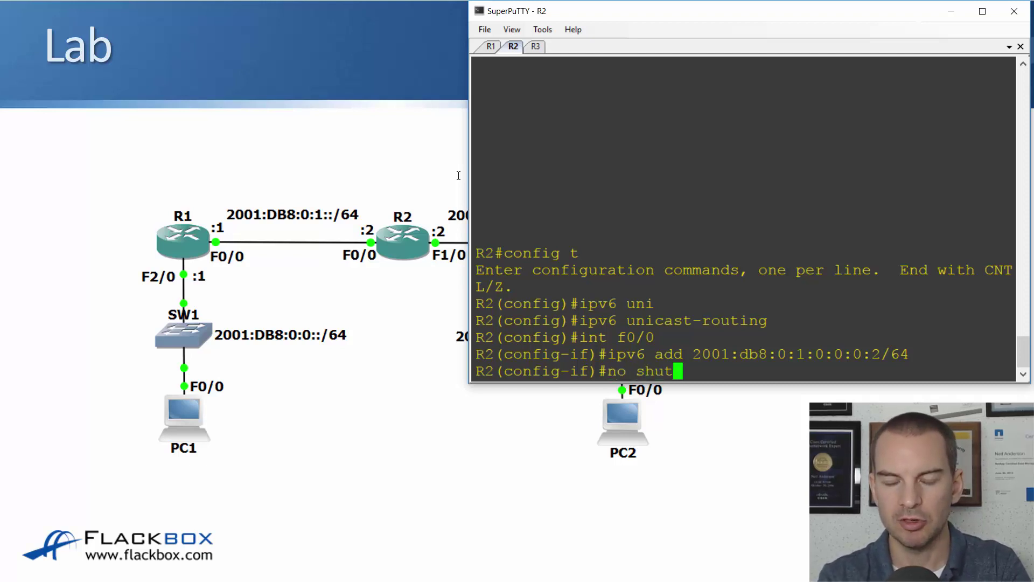
text(down)
key(Return)
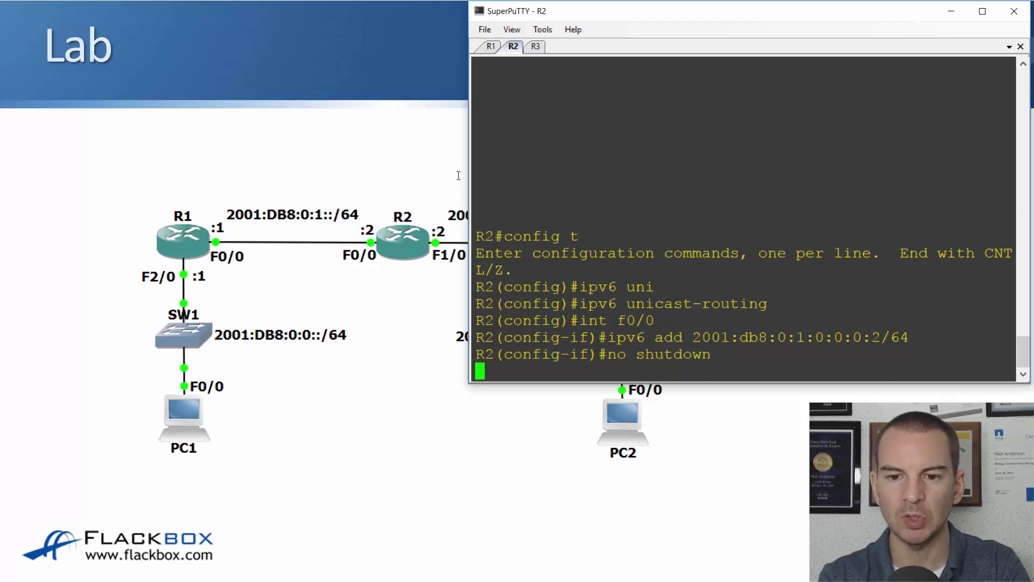
- Exit configuration, run 'sh ipv6 int brief' on R2, and highlight the 2001:DB8:0:1::2 address
text(end)
key(Return)
text(sh ipv6 int brief)
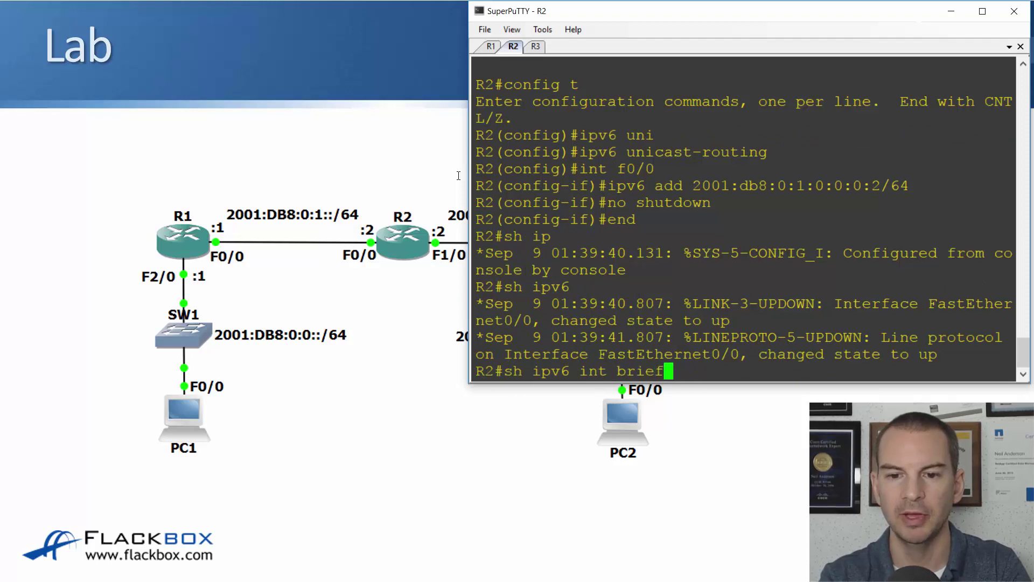
key(Return)
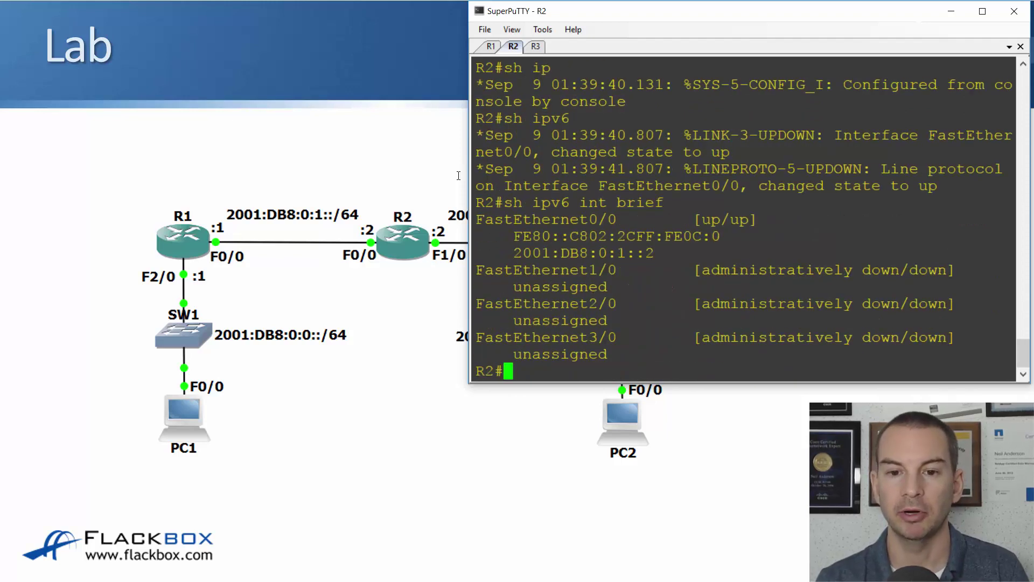
drag(657, 254, 519, 257)
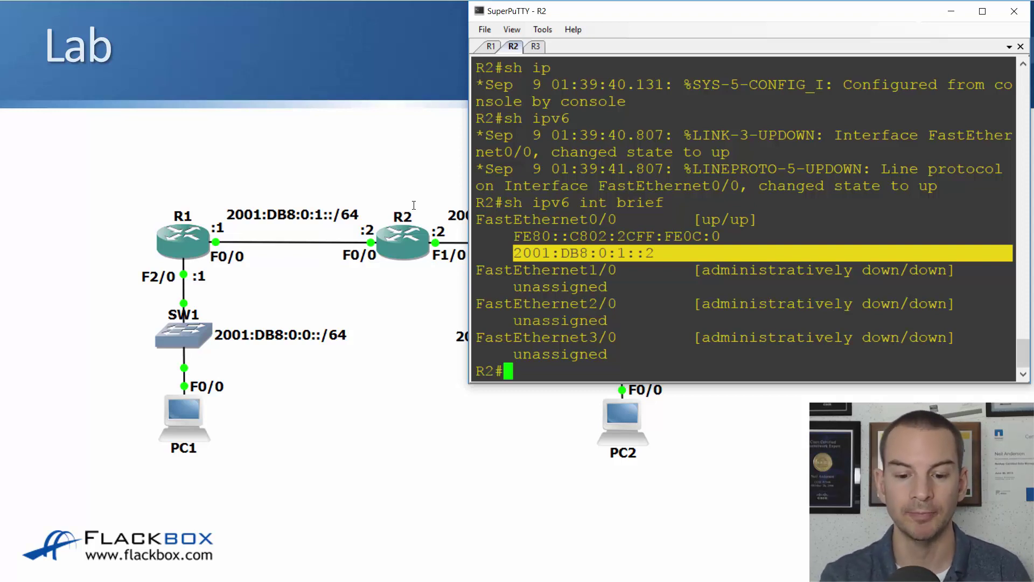
- From R2, ping 2001:db8:0:1::1 and get a 5/5 success
text(ping )
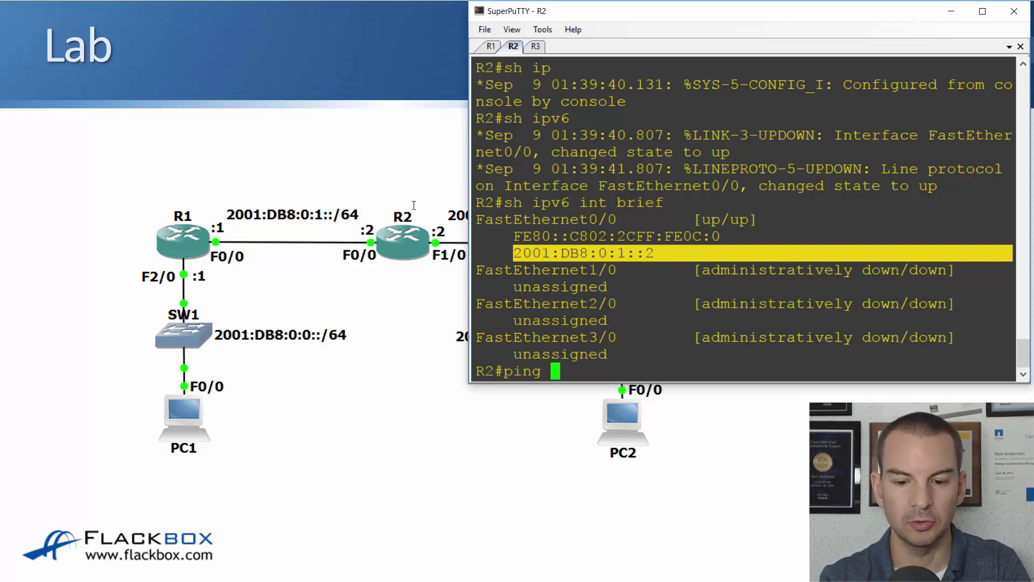
text(200)
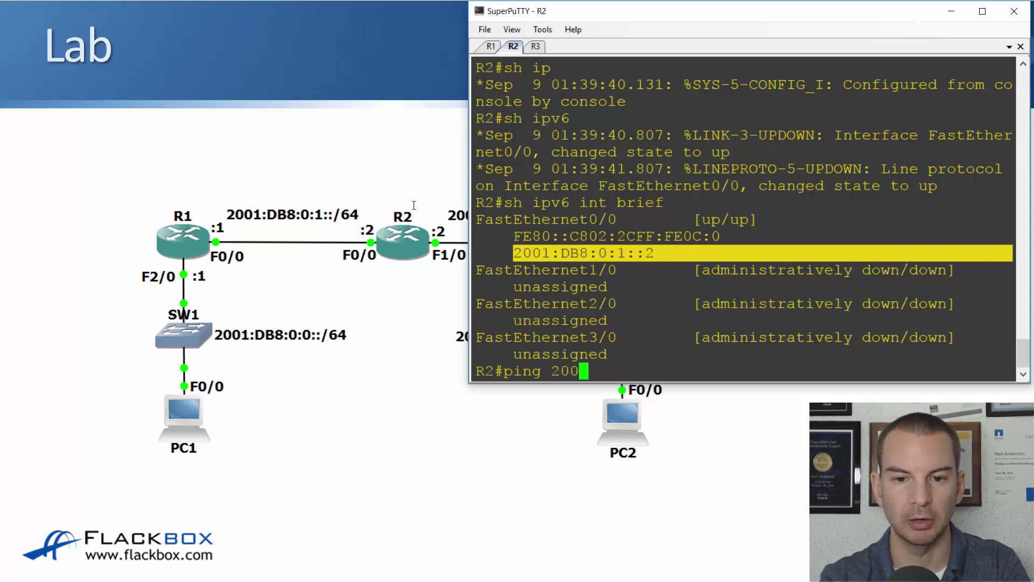
text(1:db)
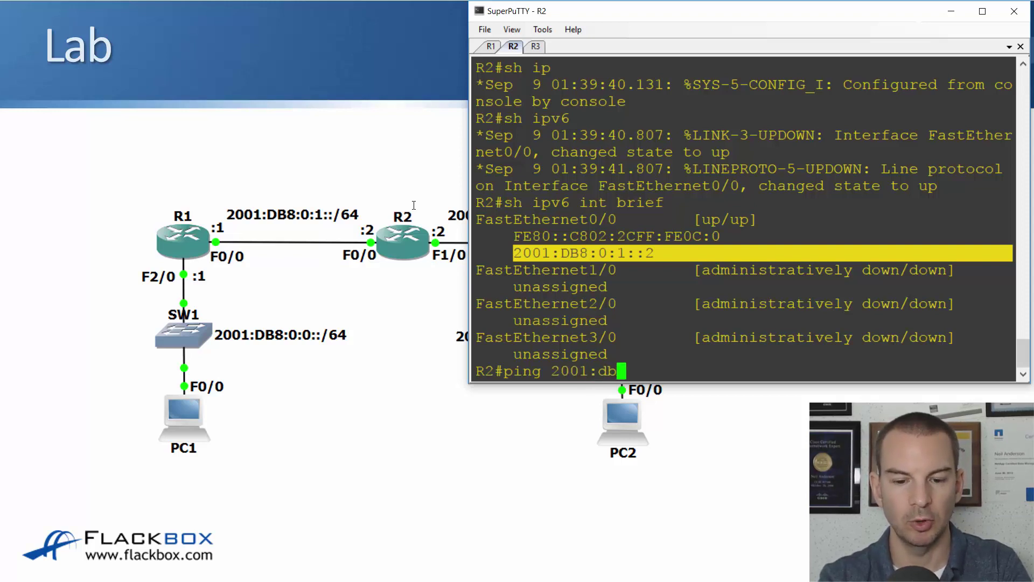
text(8:0)
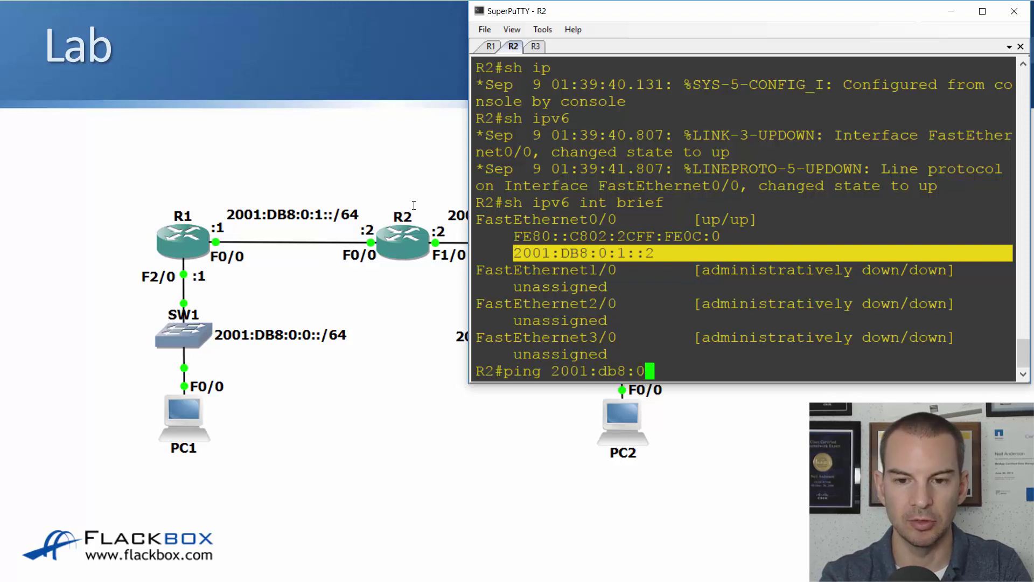
text(:1:)
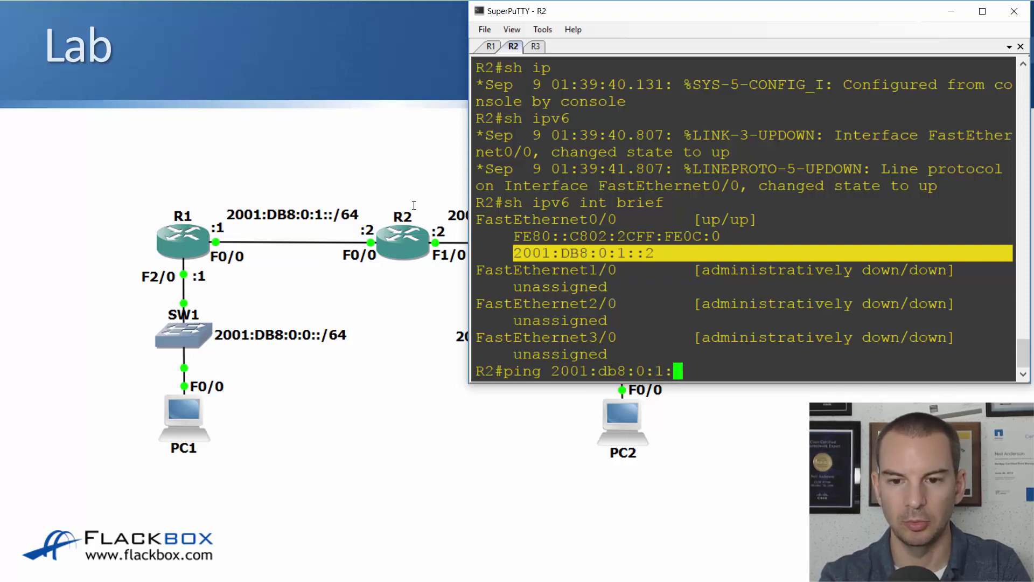
text(:1)
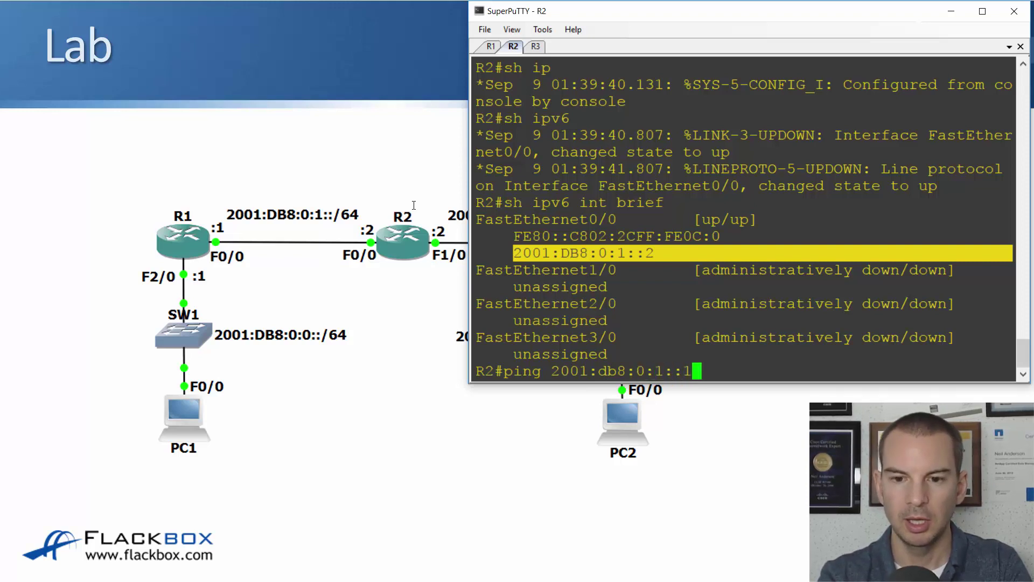
key(Return)
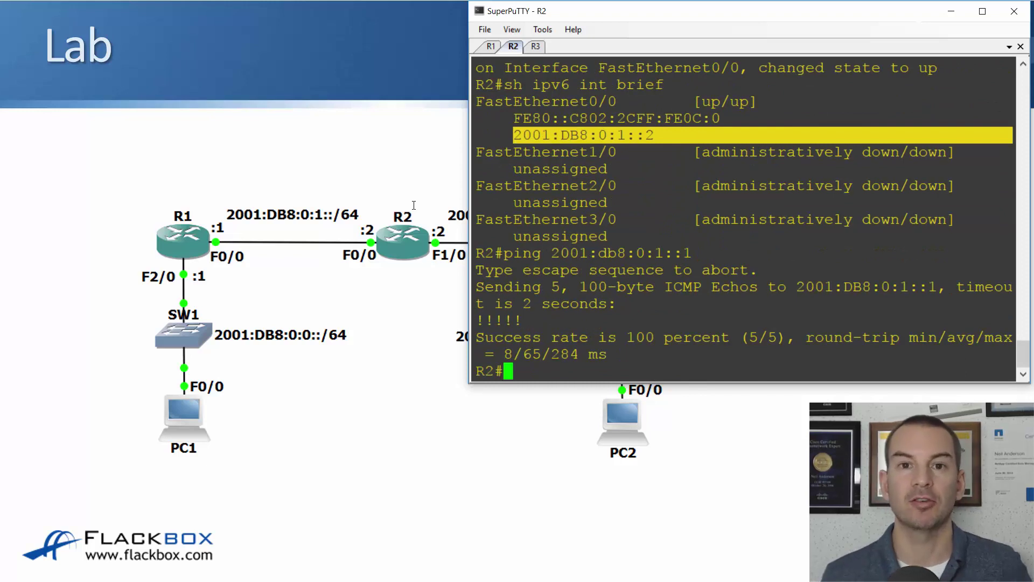